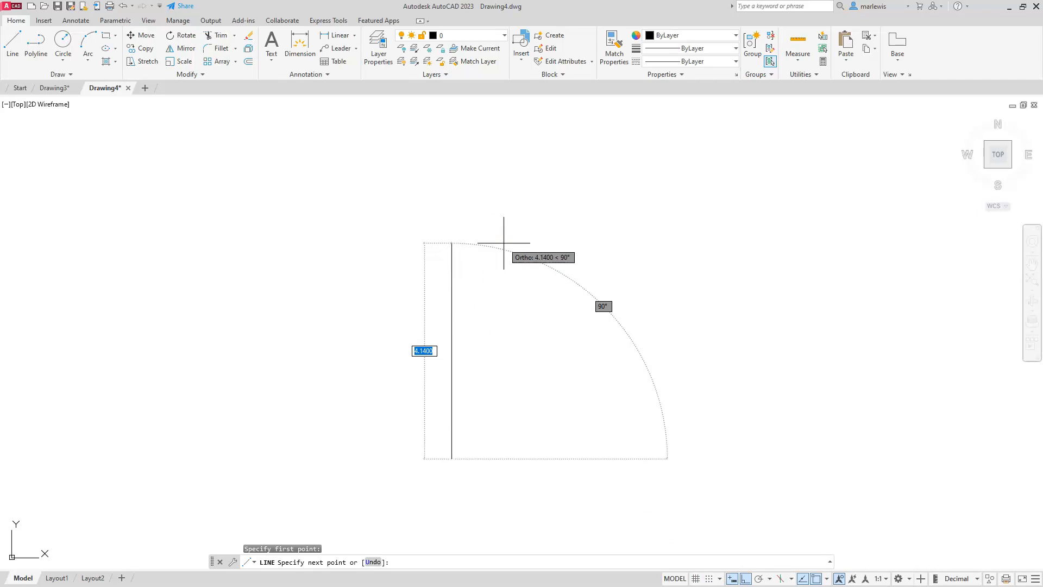
# Step: Draw the V's outer right edge from the base corner to the relative point 5.45,15
pyautogui.write('5.45')
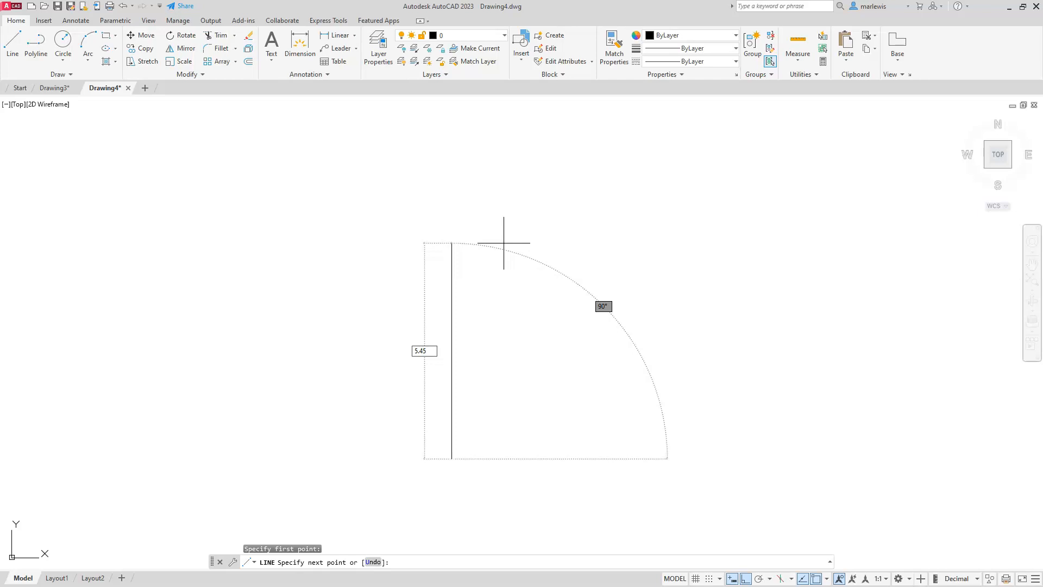
pyautogui.press('Tab')
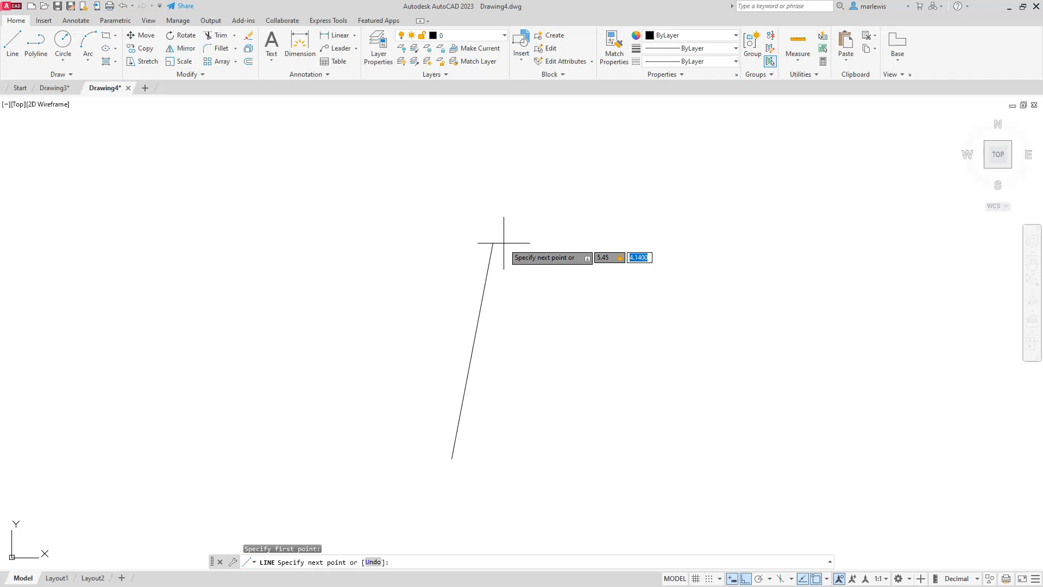
pyautogui.write('15')
pyautogui.press('Return')
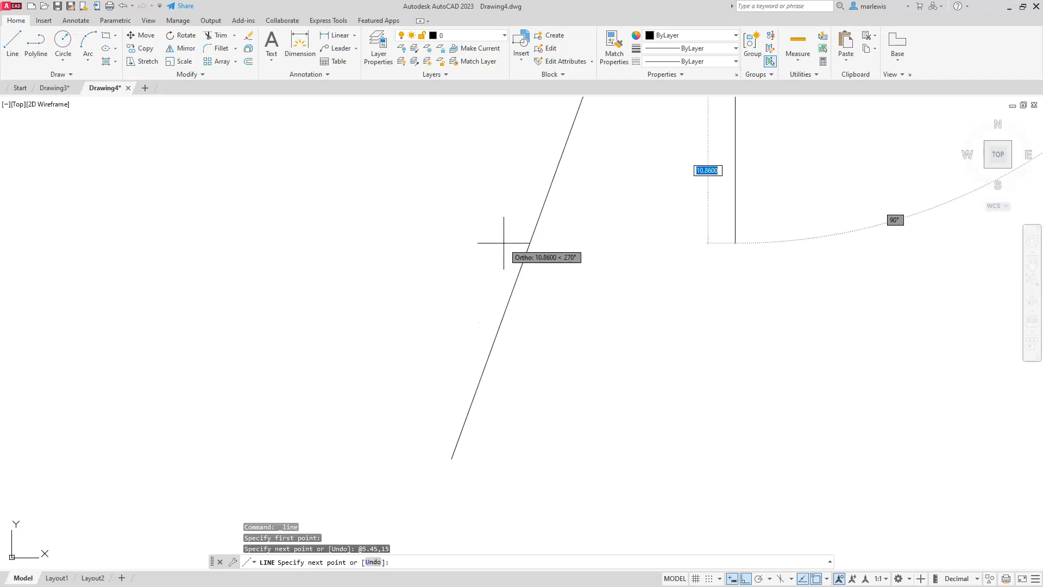
# Step: Draw the right arm's horizontal top edge 4 units toward the left from the end of the slanted line
pyautogui.scroll(-5, 506, 247)
pyautogui.moveTo(505, 214); pyautogui.dragTo(512, 273, button='middle')
pyautogui.scroll(5, 505, 266)
pyautogui.moveTo(505, 217); pyautogui.dragTo(507, 240, button='middle')
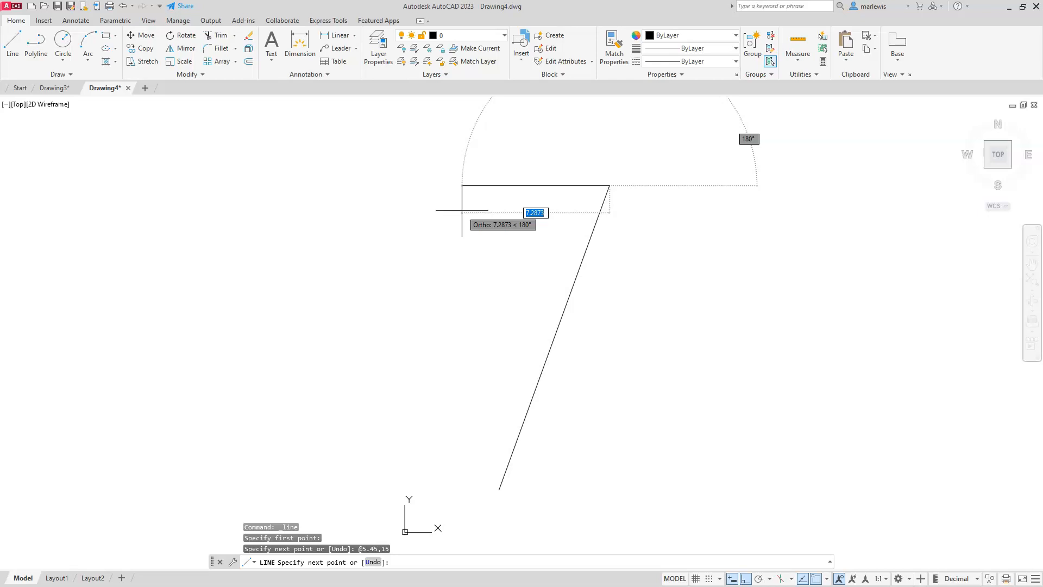
pyautogui.write('4')
pyautogui.press('Return')
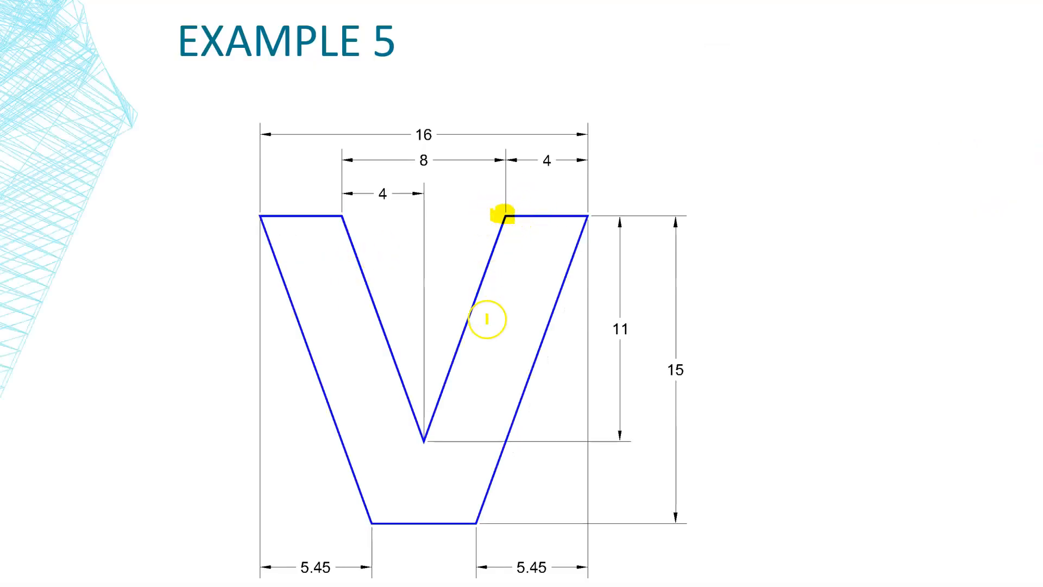
pyautogui.moveTo(412, 439); pyautogui.dragTo(426, 440)
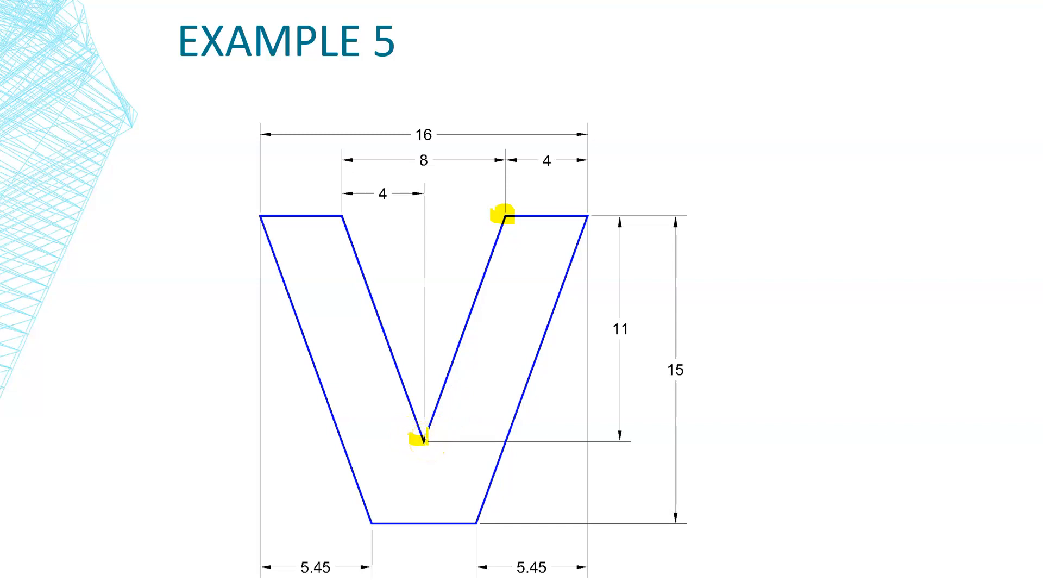
pyautogui.moveTo(500, 217); pyautogui.dragTo(424, 220)
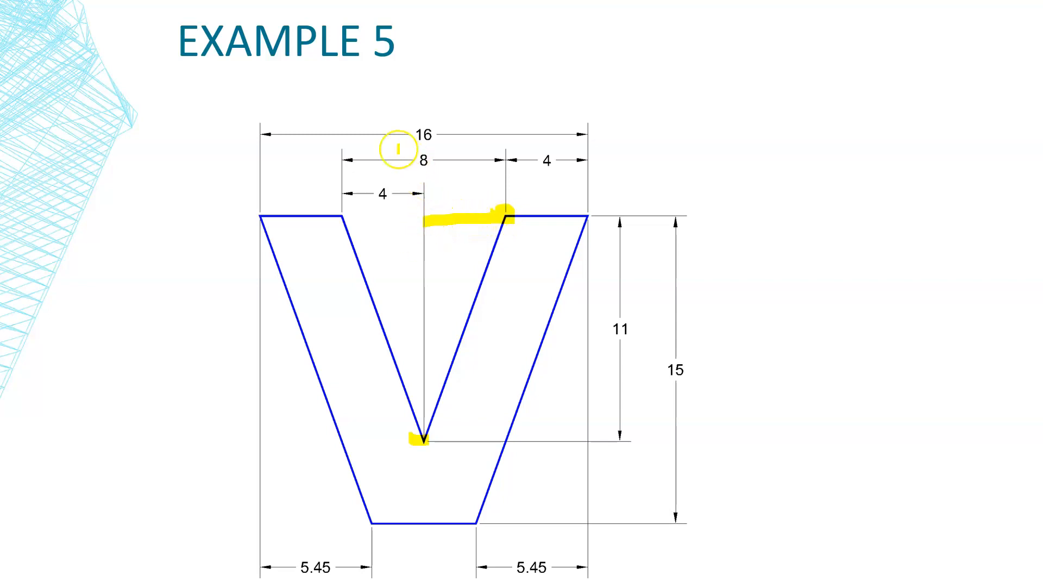
pyautogui.moveTo(419, 160); pyautogui.dragTo(429, 160)
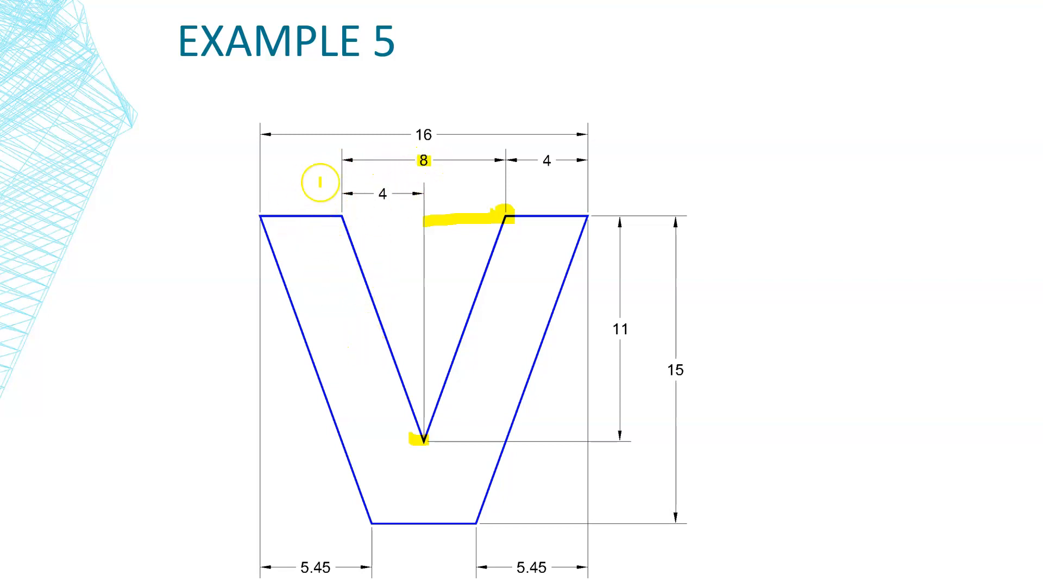
pyautogui.moveTo(377, 190); pyautogui.dragTo(385, 193)
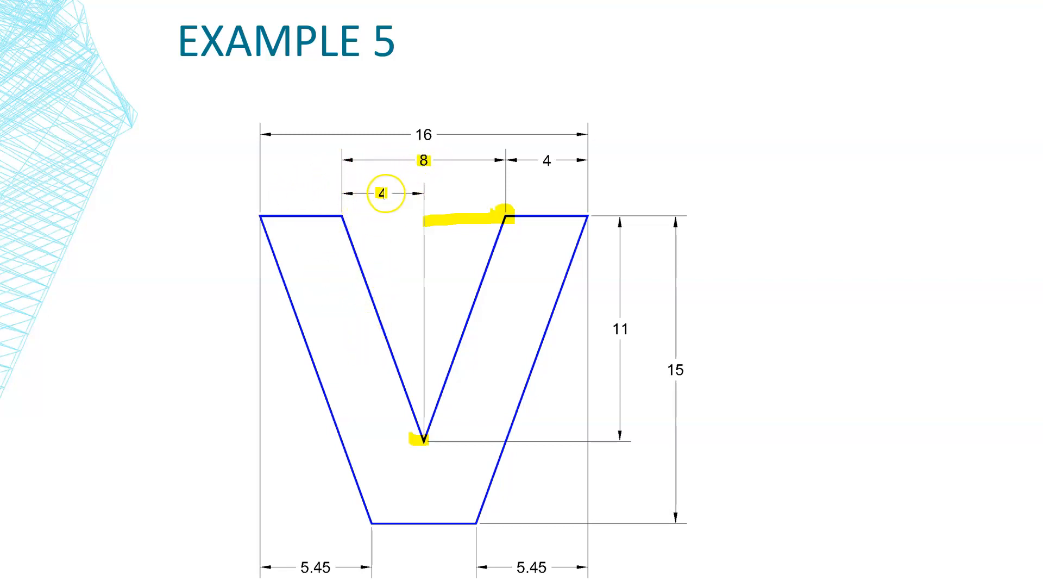
pyautogui.moveTo(424, 170); pyautogui.dragTo(416, 160)
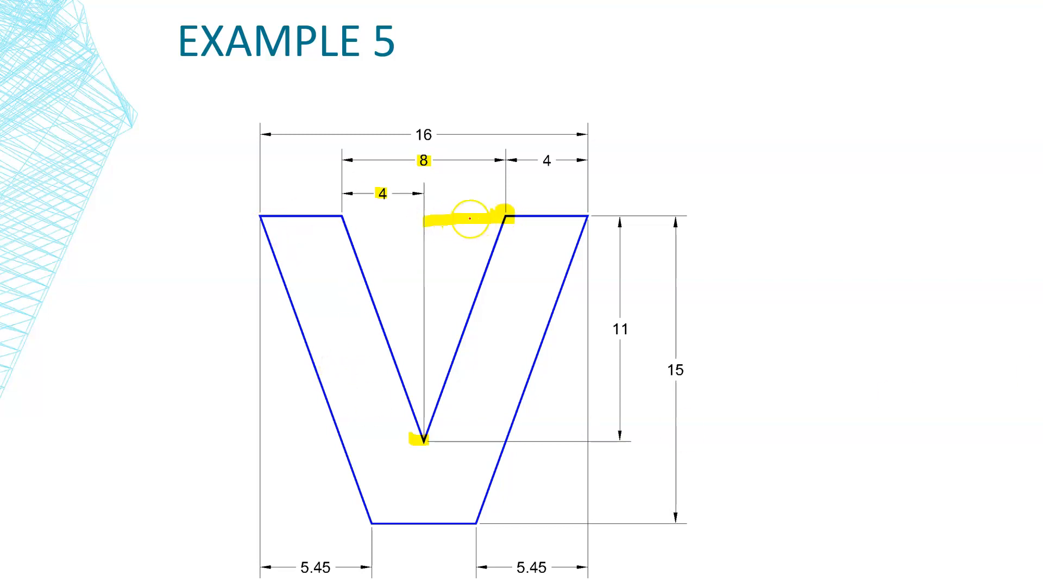
pyautogui.moveTo(423, 218); pyautogui.dragTo(506, 217)
pyautogui.moveTo(424, 219); pyautogui.dragTo(424, 437)
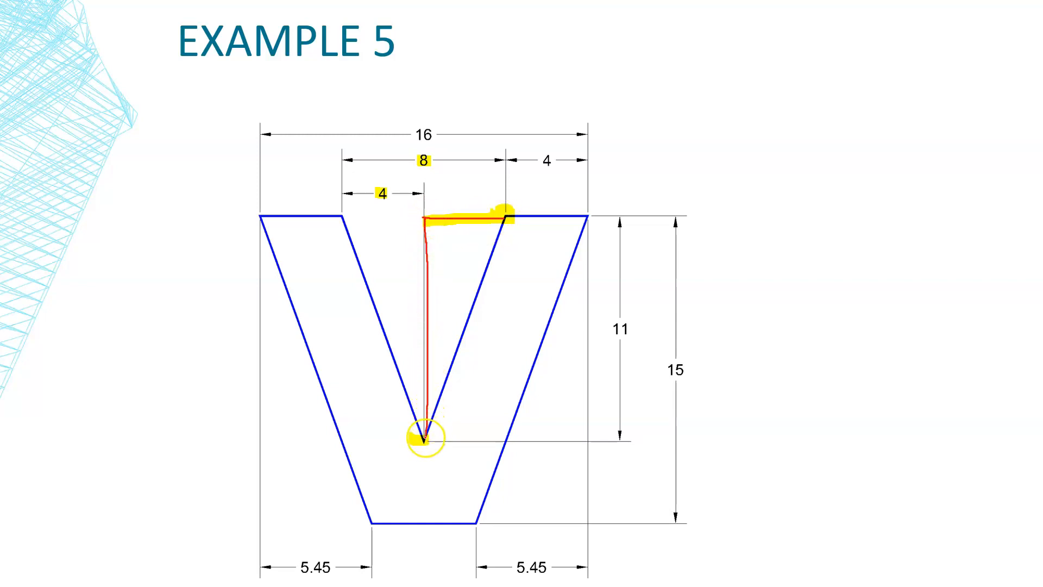
pyautogui.moveTo(406, 295); pyautogui.dragTo(409, 308)
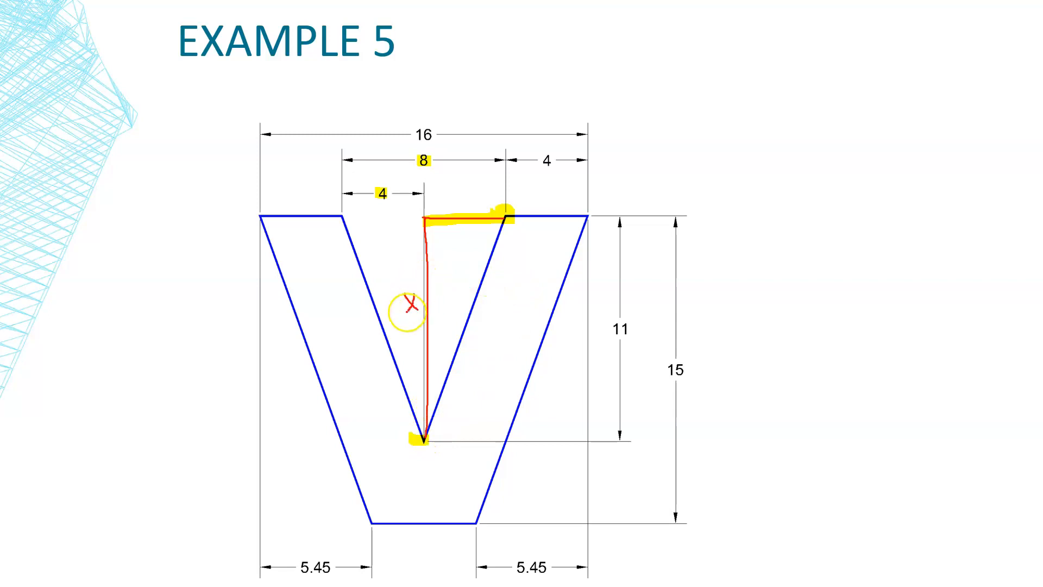
pyautogui.moveTo(410, 298); pyautogui.dragTo(405, 311)
pyautogui.moveTo(400, 257)
pyautogui.mouseDown()
pyautogui.moveTo(411, 265)
pyautogui.moveTo(400, 277)
pyautogui.mouseUp()
pyautogui.moveTo(455, 202)
pyautogui.mouseDown()
pyautogui.moveTo(464, 210)
pyautogui.moveTo(448, 210)
pyautogui.mouseUp()
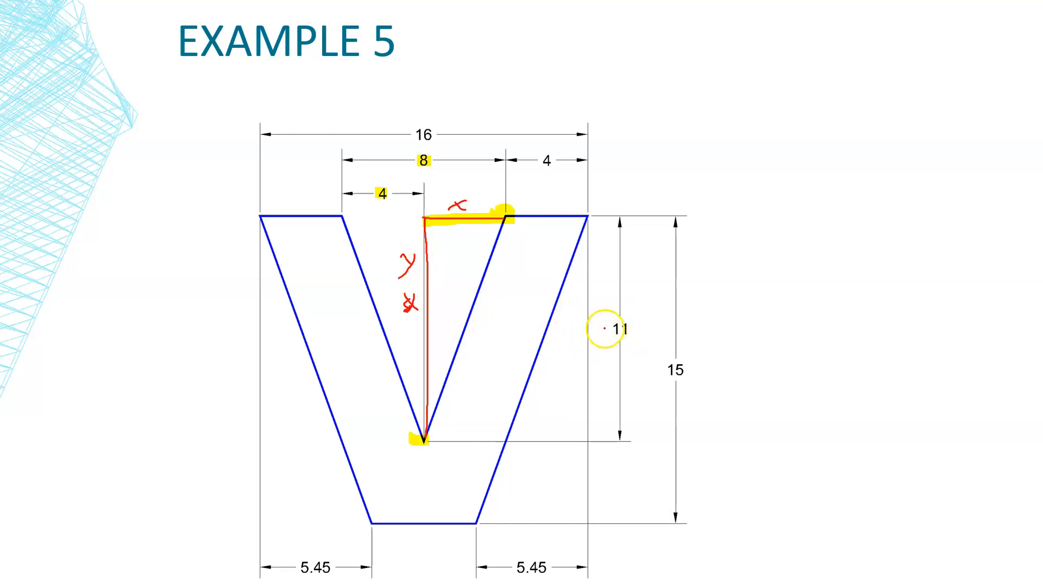
pyautogui.moveTo(603, 329); pyautogui.dragTo(611, 329)
pyautogui.moveTo(450, 182)
pyautogui.mouseDown()
pyautogui.moveTo(473, 185)
pyautogui.moveTo(470, 199)
pyautogui.mouseUp()
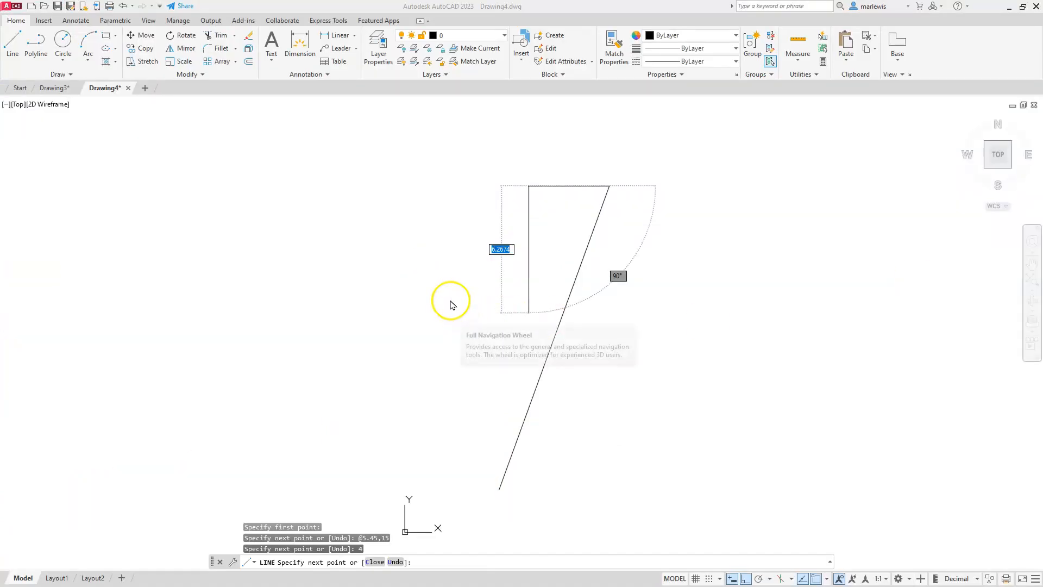
# Step: Continue the line down the V's inner right edge to the relative point -4,-11
pyautogui.click(451, 305)
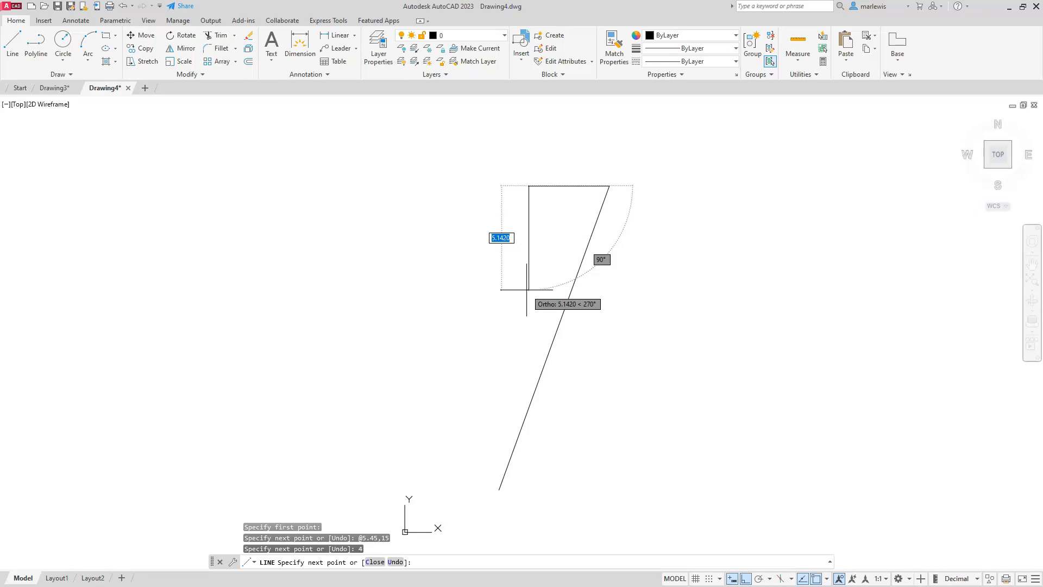
pyautogui.write('-4')
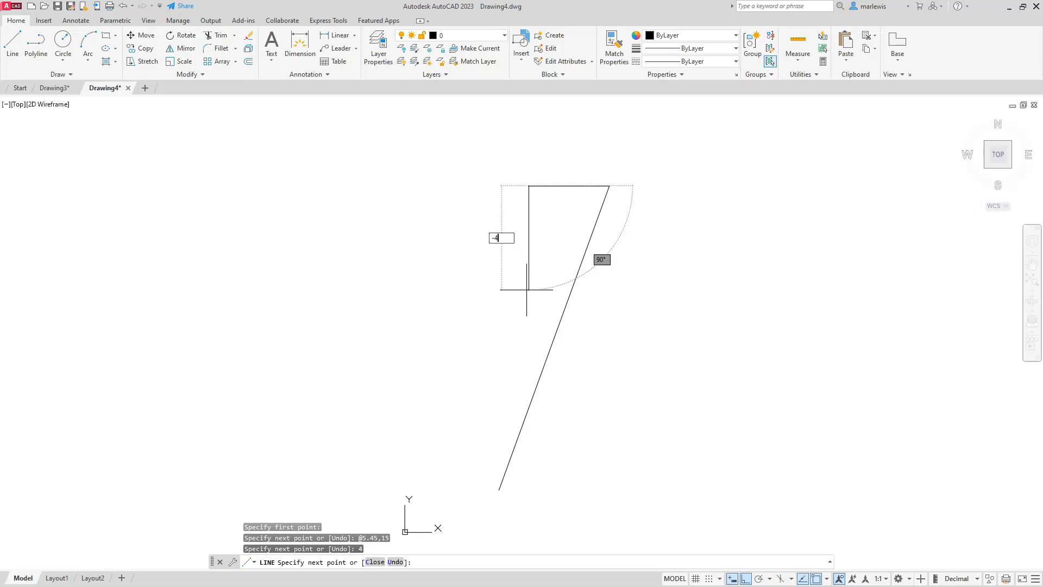
pyautogui.write(',')
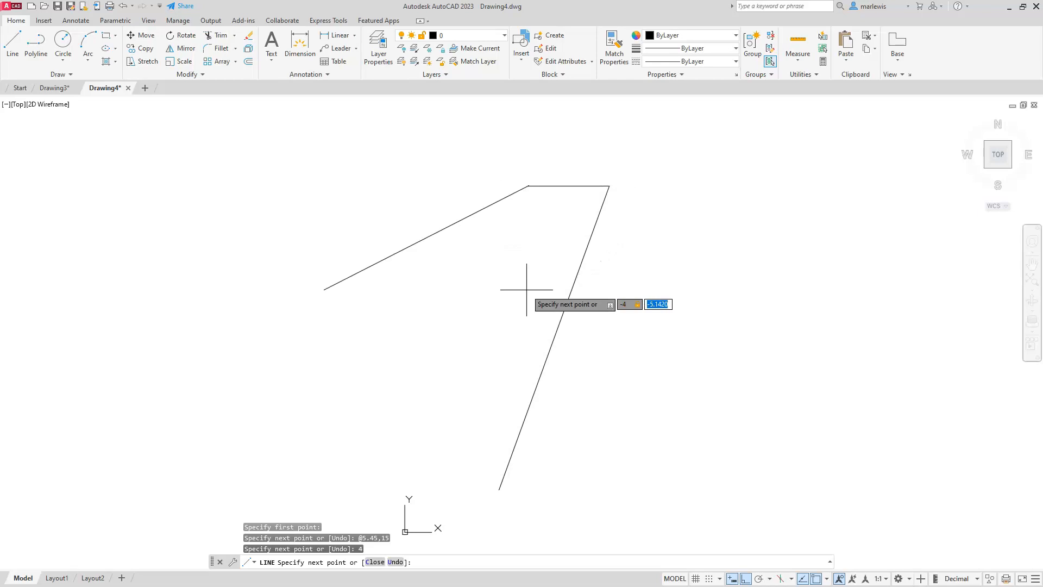
pyautogui.write('-11')
pyautogui.press('Return')
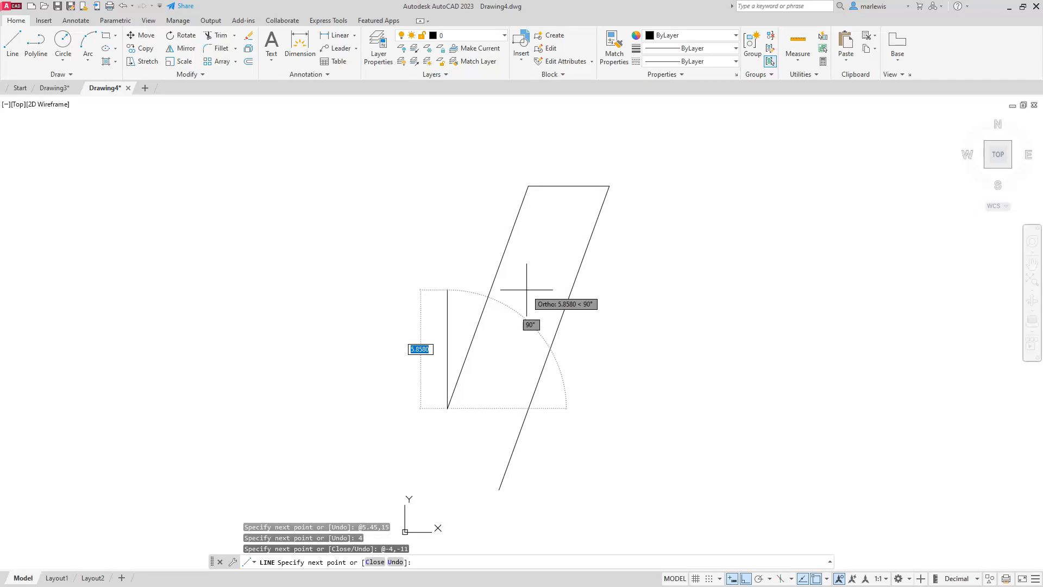
# Step: Draw the V's inner left edge upward from the notch to the relative point -4,11
pyautogui.write('-4')
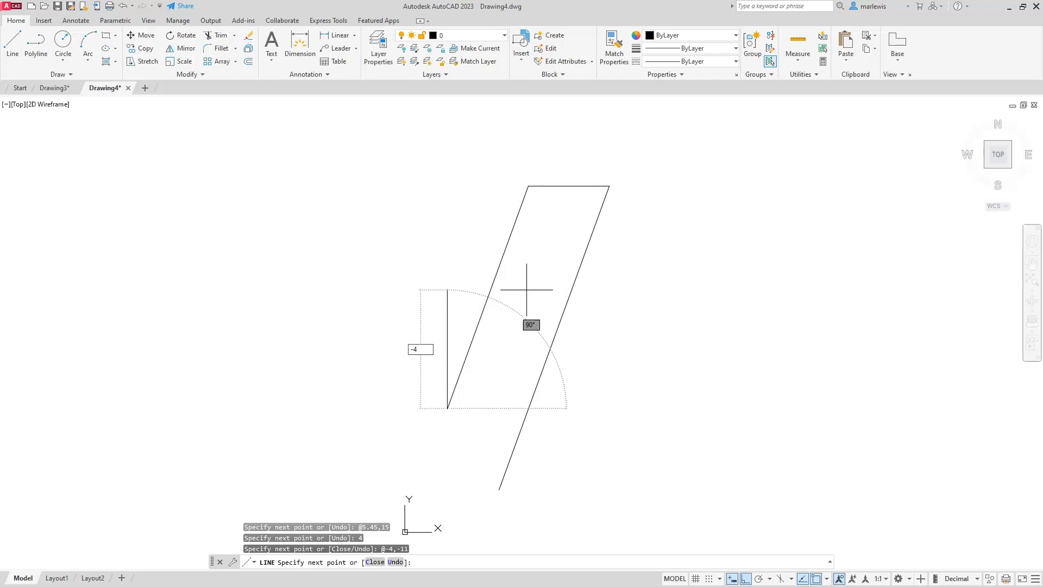
pyautogui.write(',-')
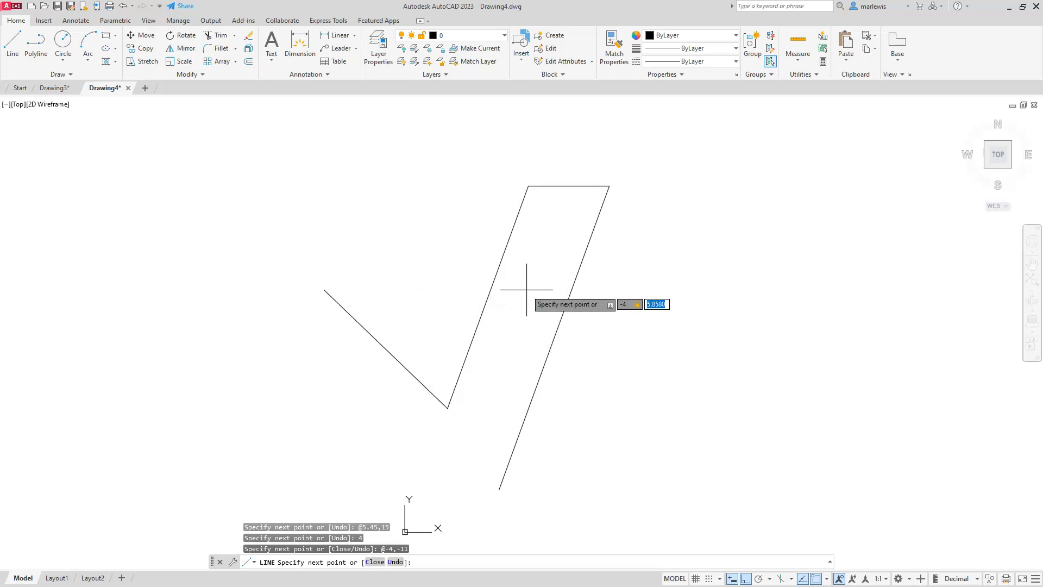
pyautogui.write('11')
pyautogui.press('Return')
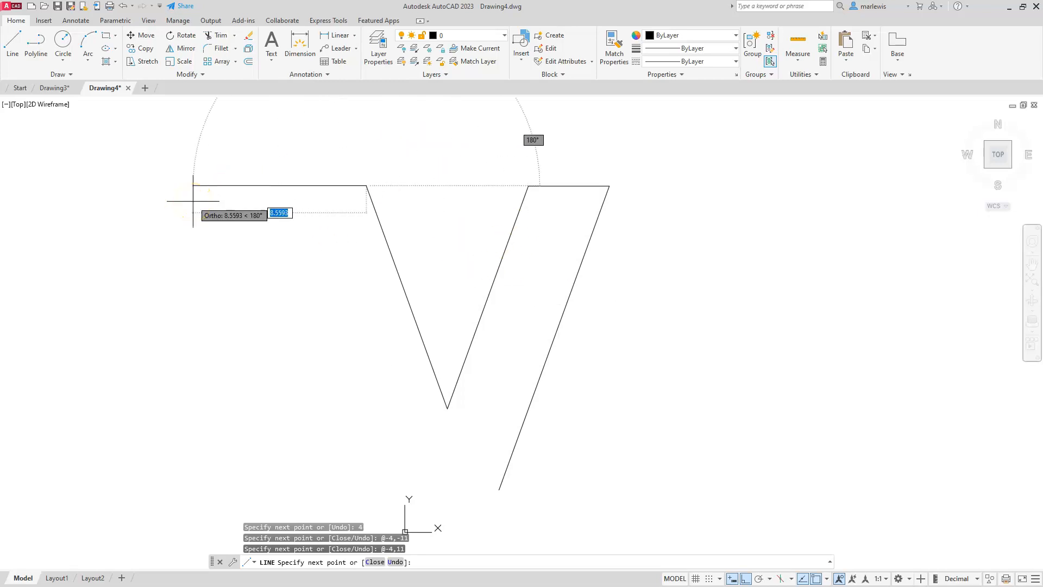
# Step: Draw the left arm's horizontal top edge 4 units toward the left
pyautogui.write('4')
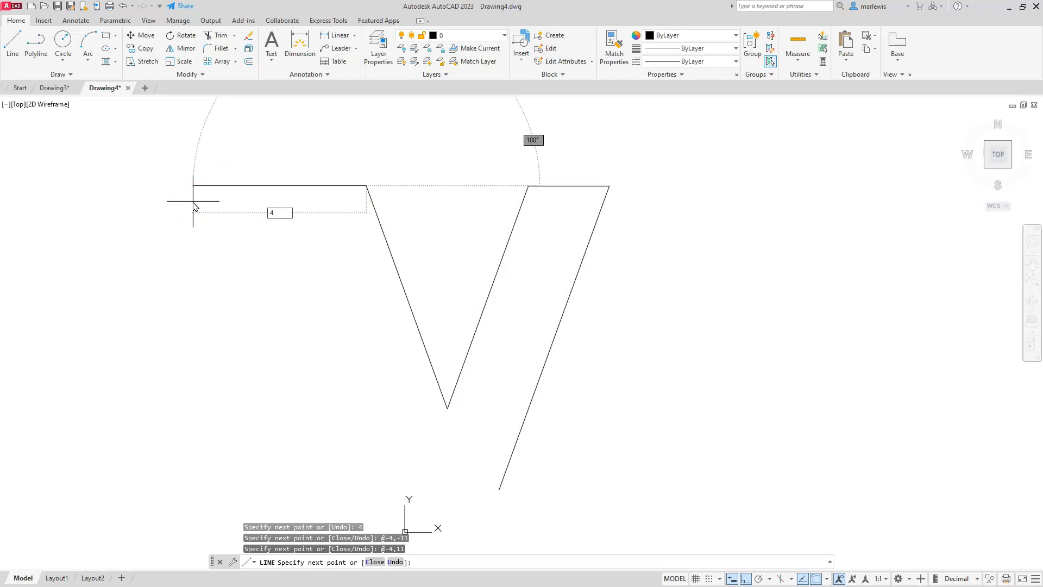
pyautogui.press('Return')
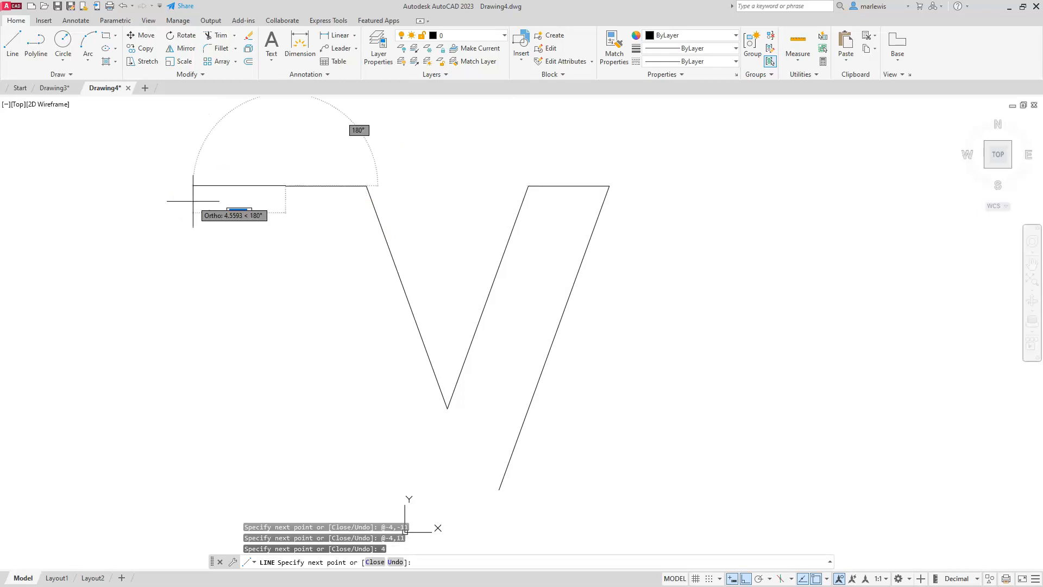
pyautogui.moveTo(250, 196); pyautogui.dragTo(299, 131, button='middle')
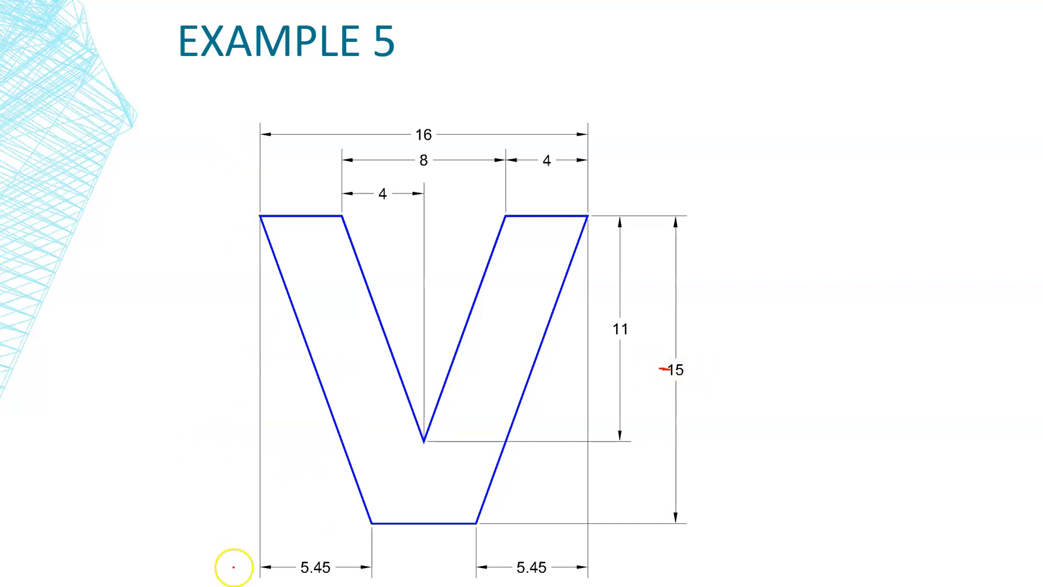
pyautogui.moveTo(293, 555)
pyautogui.mouseDown()
pyautogui.moveTo(302, 576)
pyautogui.moveTo(343, 565)
pyautogui.moveTo(293, 545)
pyautogui.mouseUp()
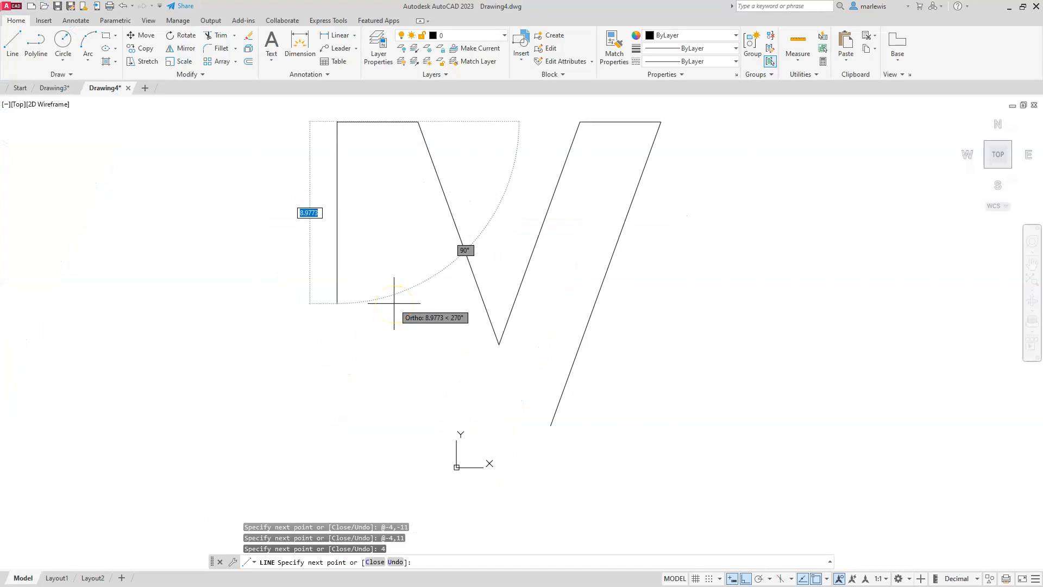
# Step: Draw the V's outer left edge down to the relative point 5.45,-15
pyautogui.write('5.45')
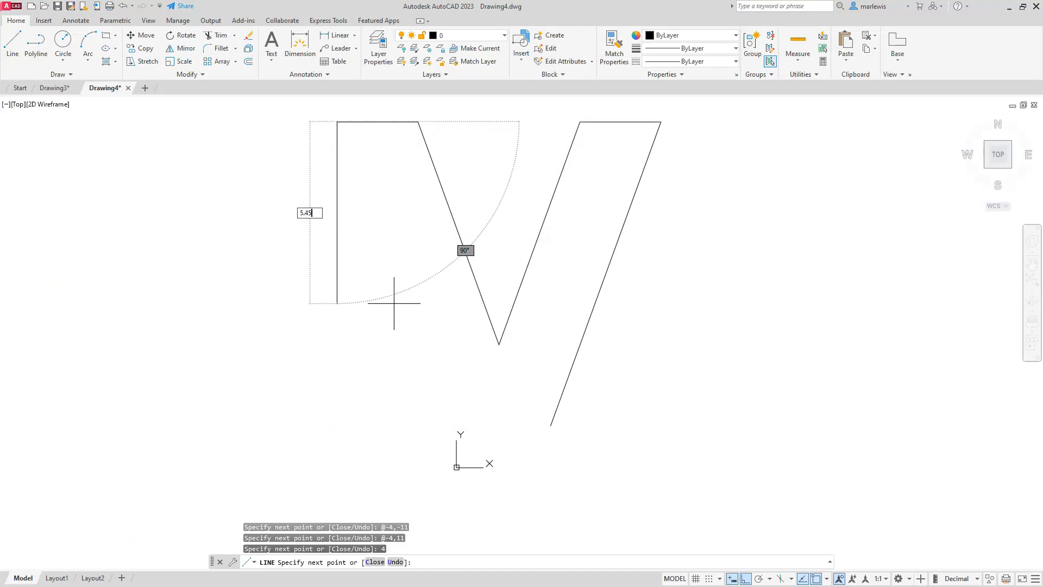
pyautogui.write(',')
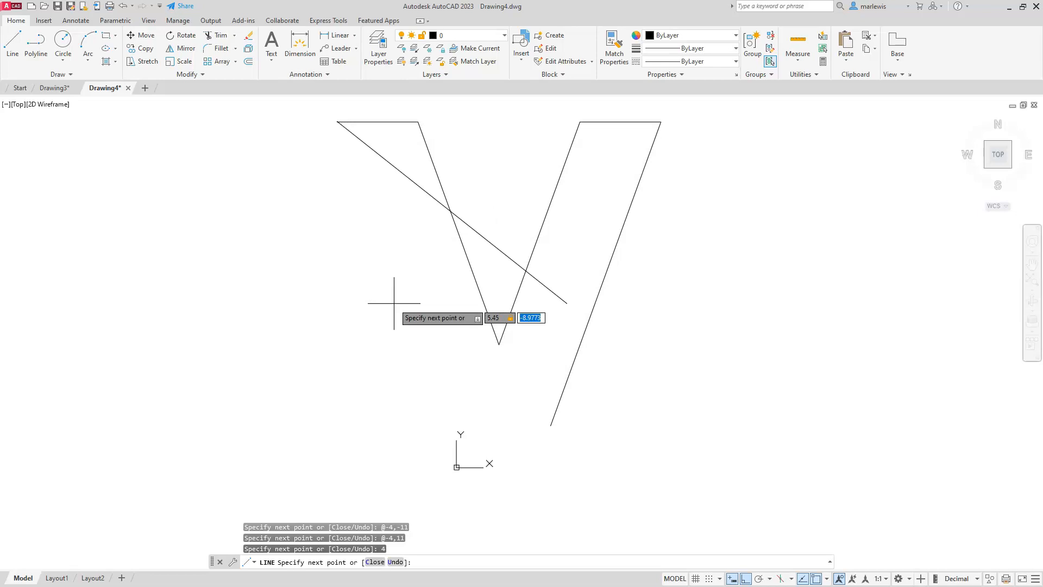
pyautogui.write('-15')
pyautogui.press('Return')
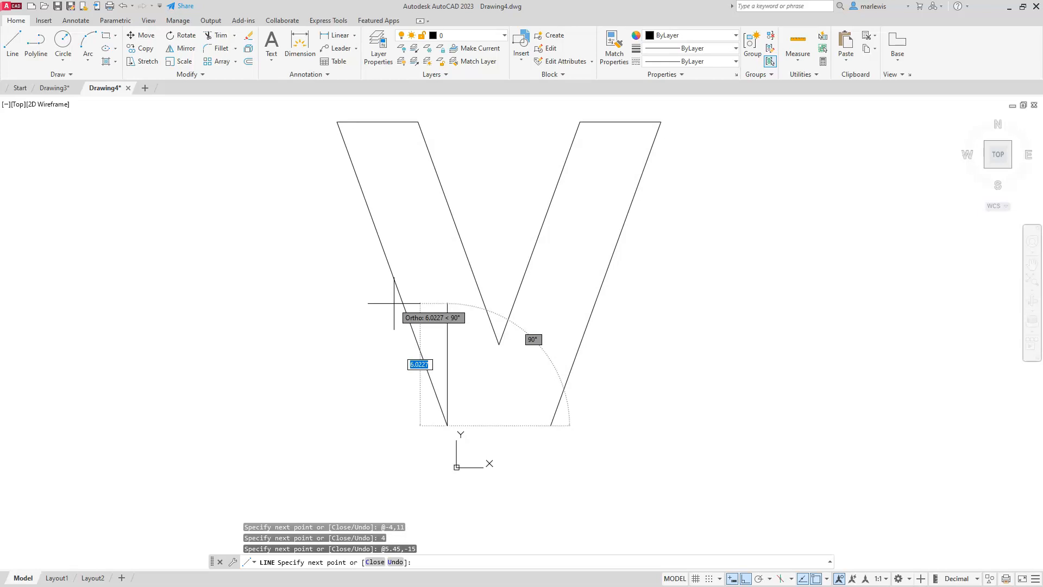
# Step: Close the V outline along its base with the Line command's Close option
pyautogui.write('c')
pyautogui.press('Return')
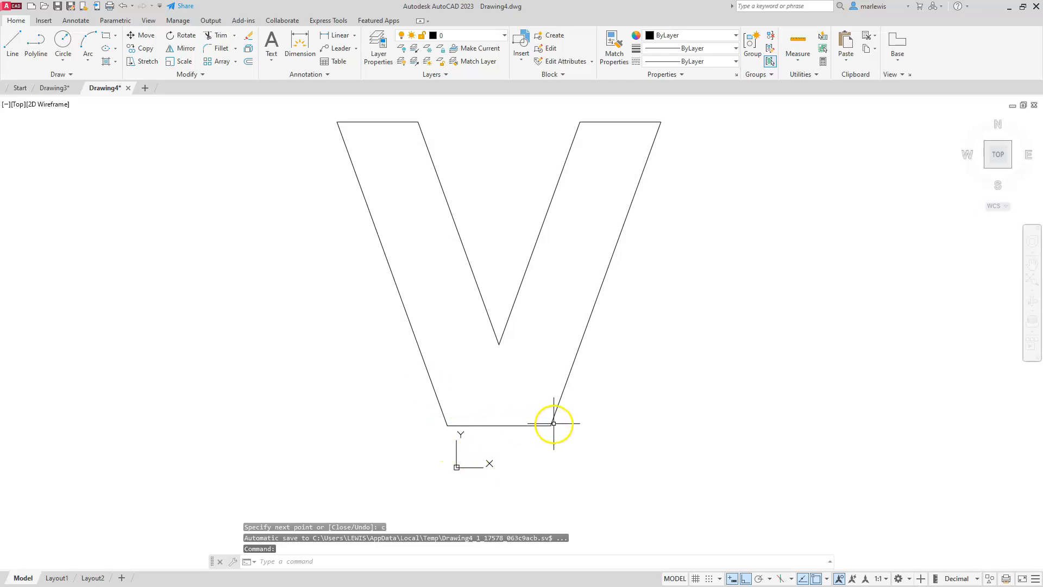
pyautogui.scroll(-2, 564, 350)
pyautogui.scroll(2, 554, 361)
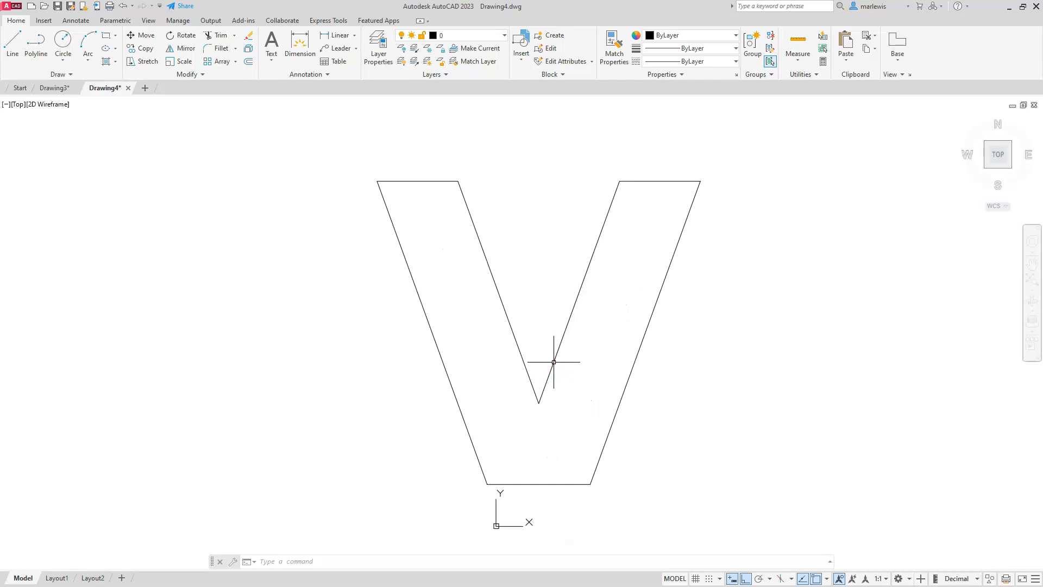